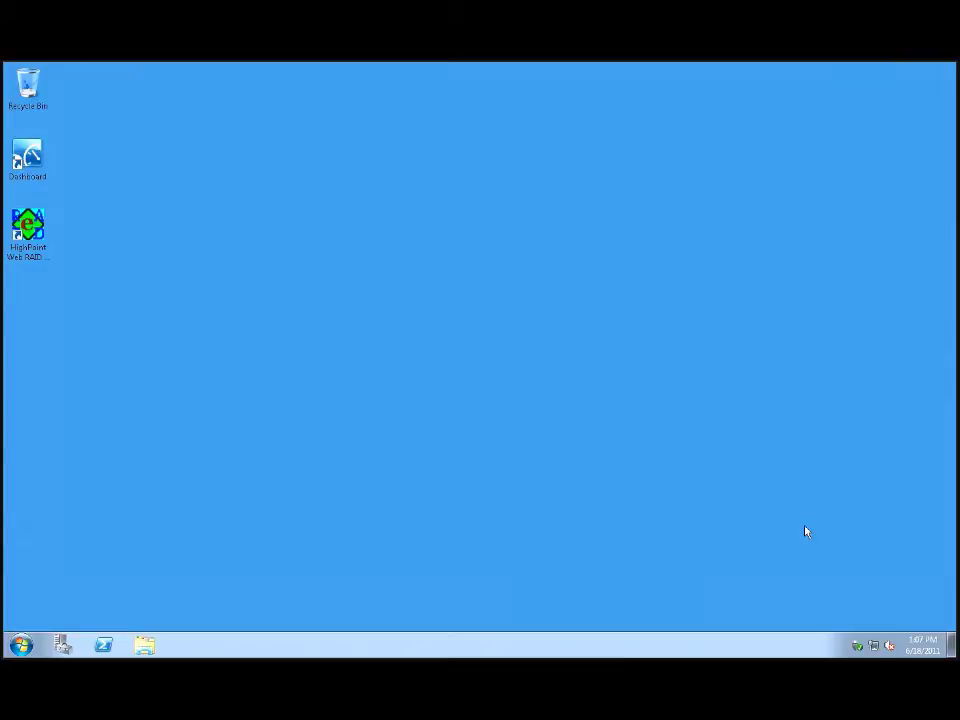
# Sign in to HighPoint Web RAID Management past the certificate warning, examine the logical and physical device information, and close the browser.
pyautogui.doubleClick(15, 237)
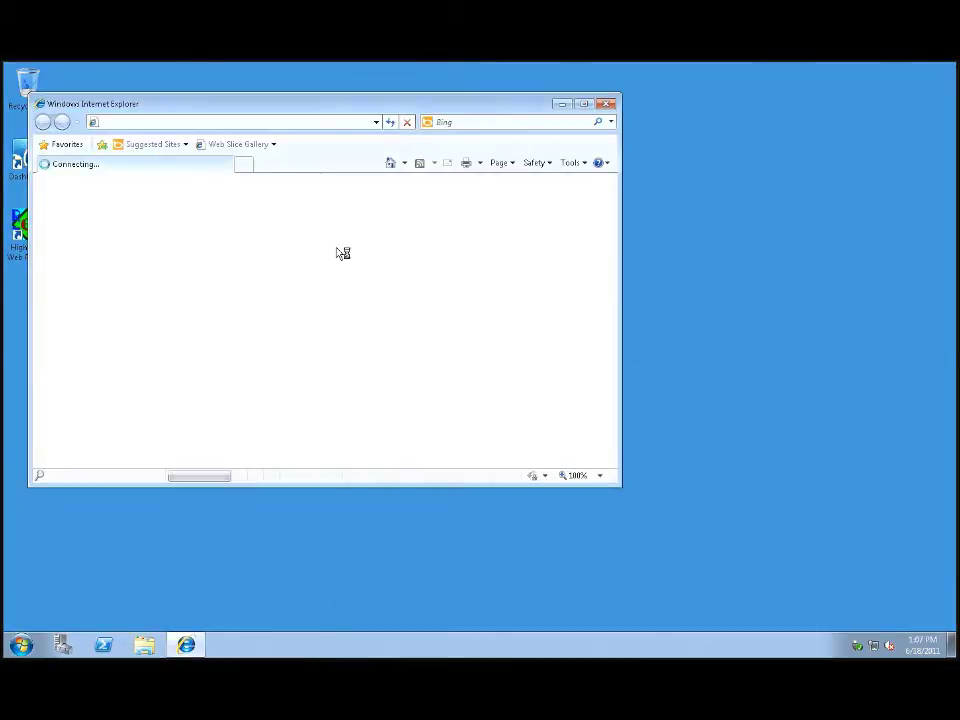
pyautogui.click(204, 343)
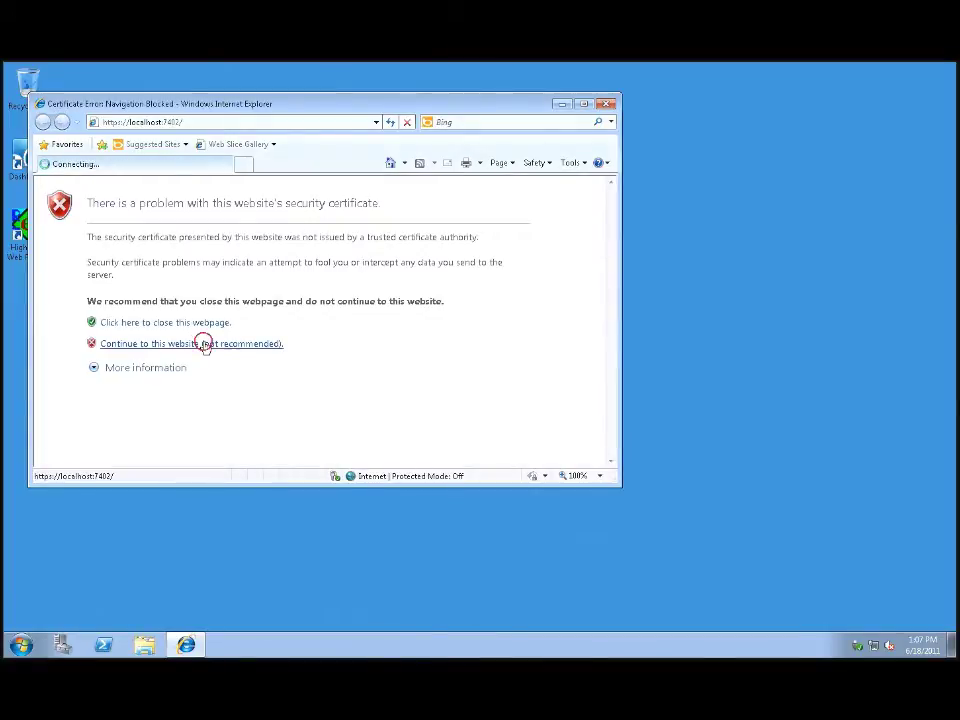
pyautogui.click(199, 265)
pyautogui.click(141, 279)
pyautogui.click(86, 304)
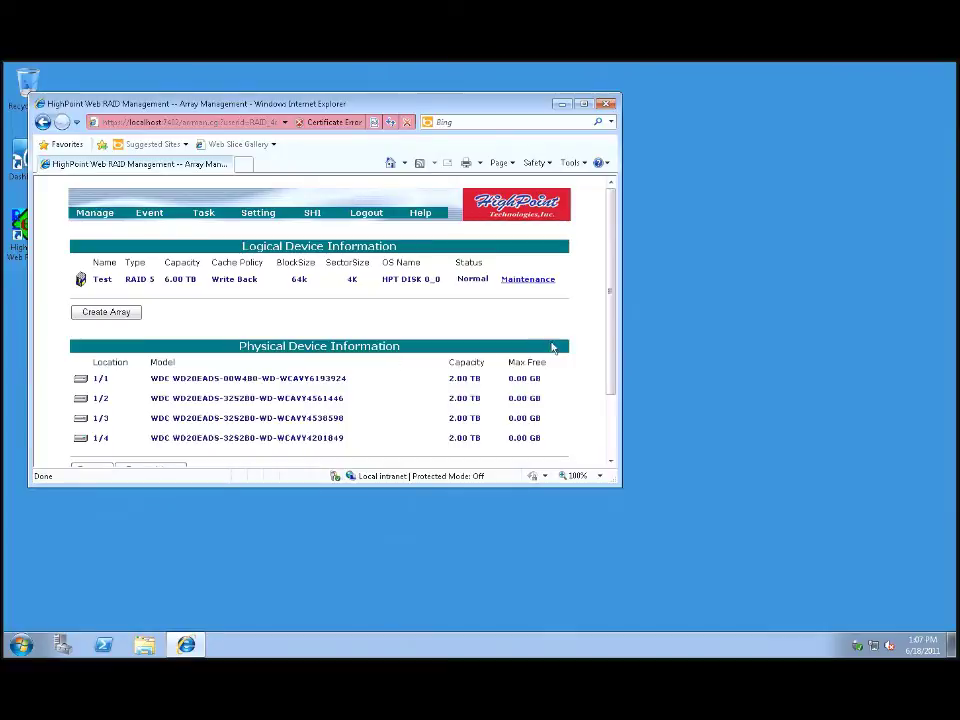
pyautogui.moveTo(609, 357)
pyautogui.mouseDown()
pyautogui.moveTo(611, 401)
pyautogui.moveTo(612, 335)
pyautogui.mouseUp()
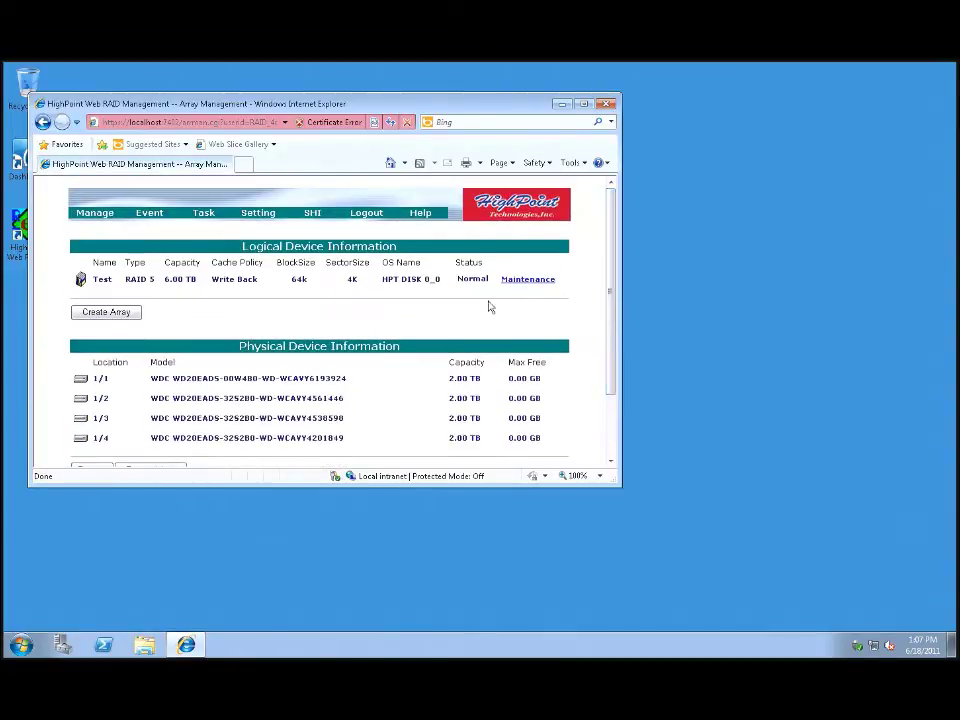
pyautogui.click(607, 104)
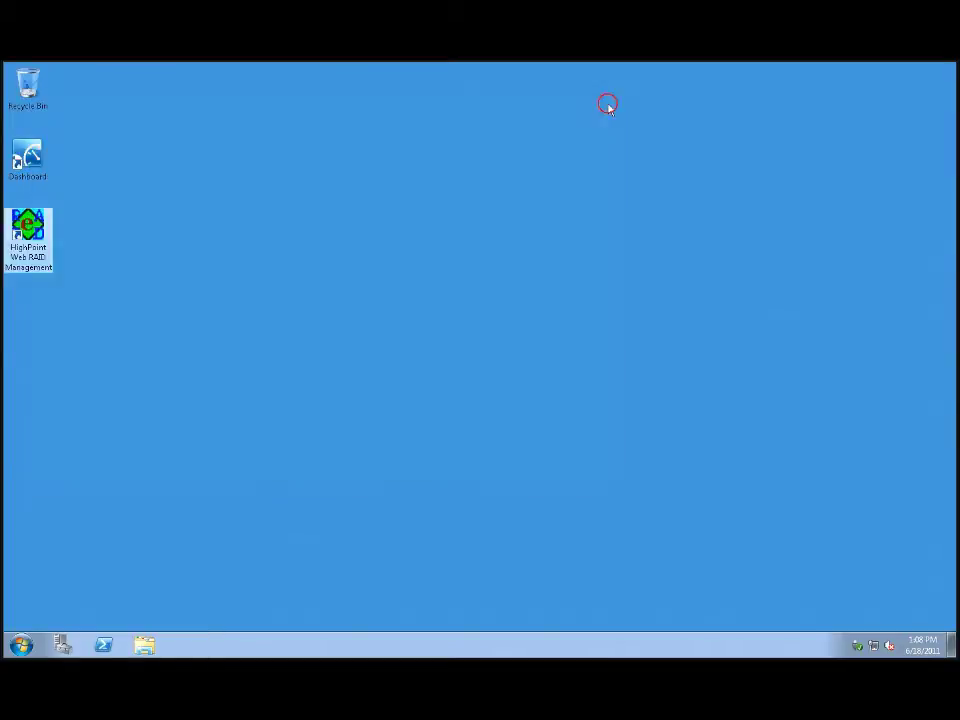
# Open Disk Management in Server Manager and initialize Disk 1 with the GPT (GUID Partition Table) partition style.
pyautogui.click(30, 156)
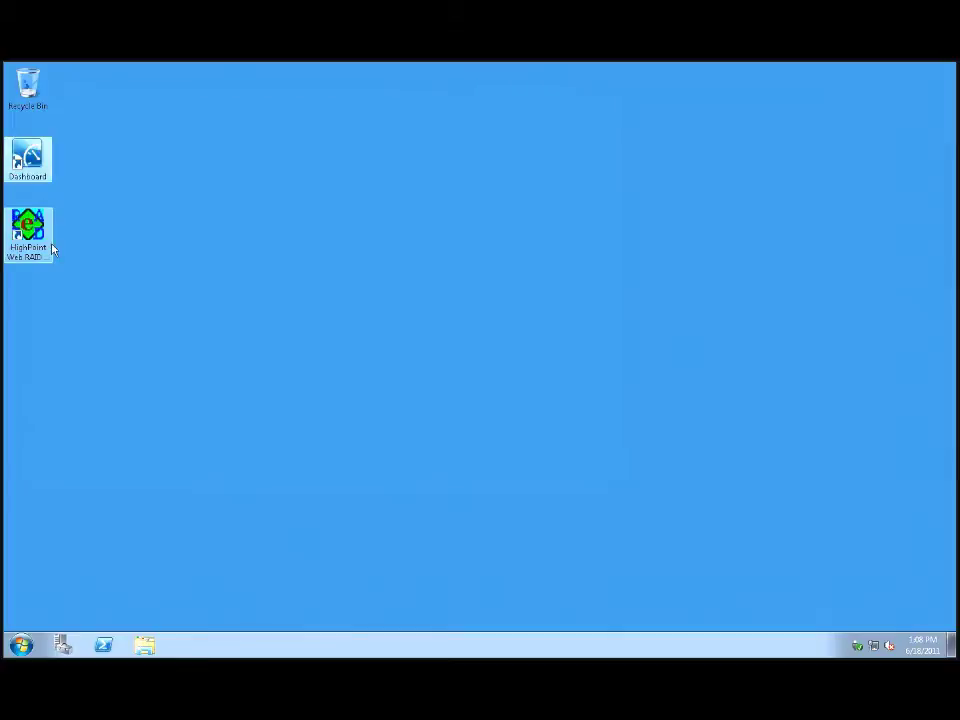
pyautogui.click(62, 646)
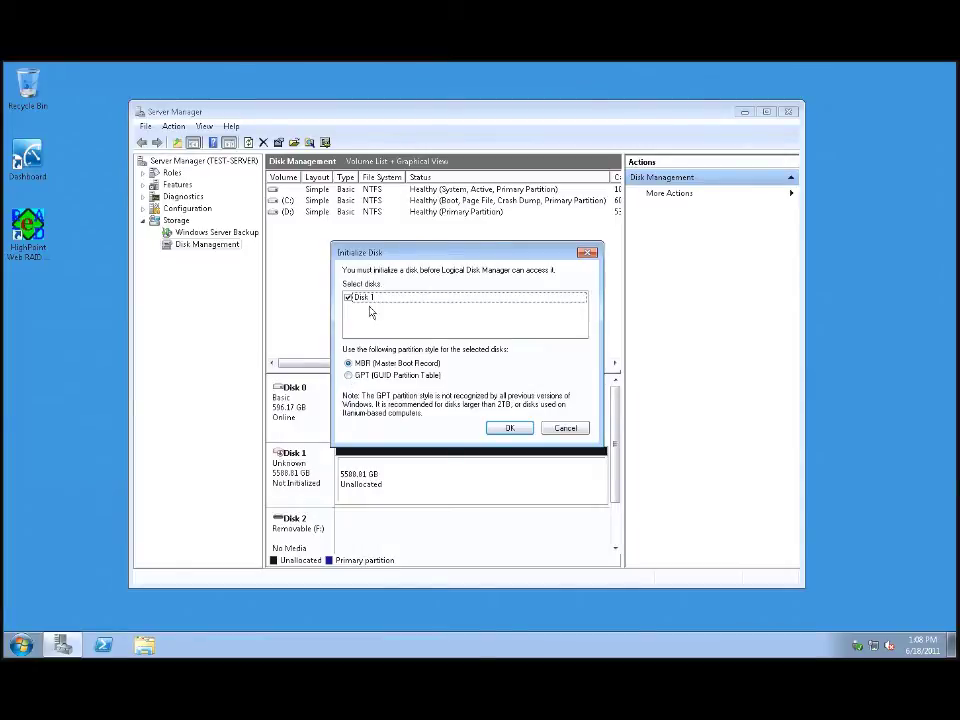
pyautogui.click(348, 376)
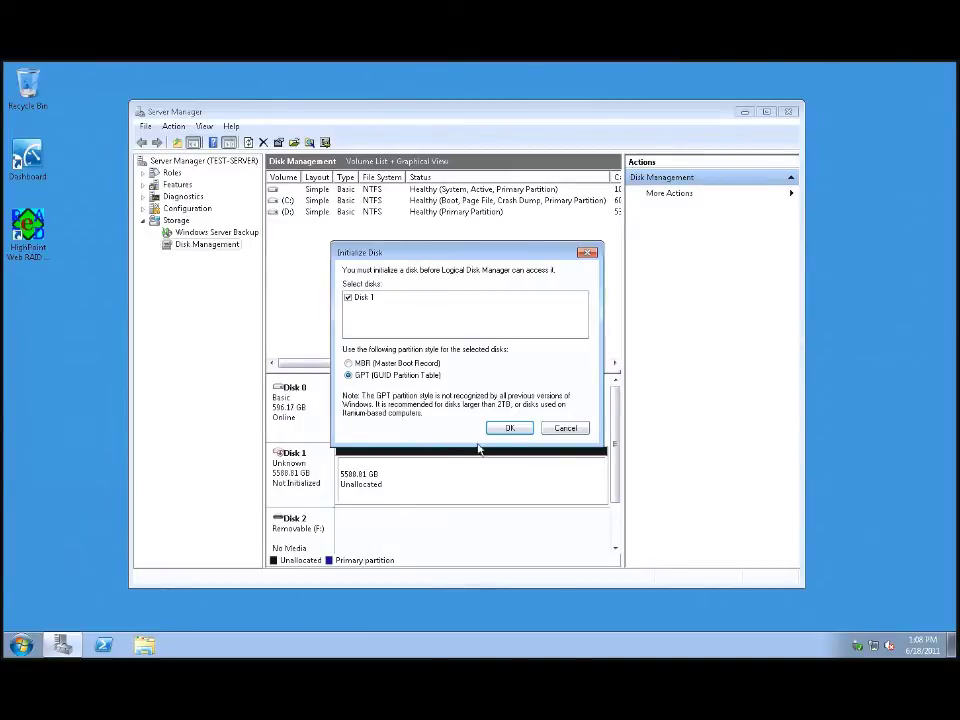
pyautogui.click(509, 428)
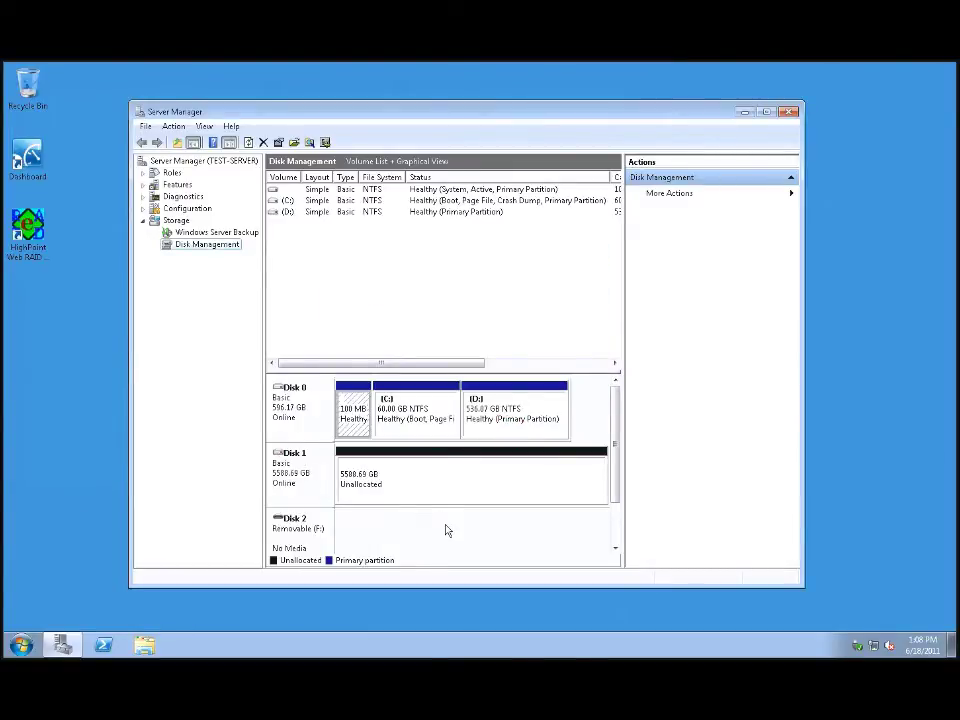
# Start a new simple volume on Disk 1's unallocated space, using the maximum size of 5722814 MB and drive letter E.
pyautogui.click(454, 474)
pyautogui.click(452, 472)
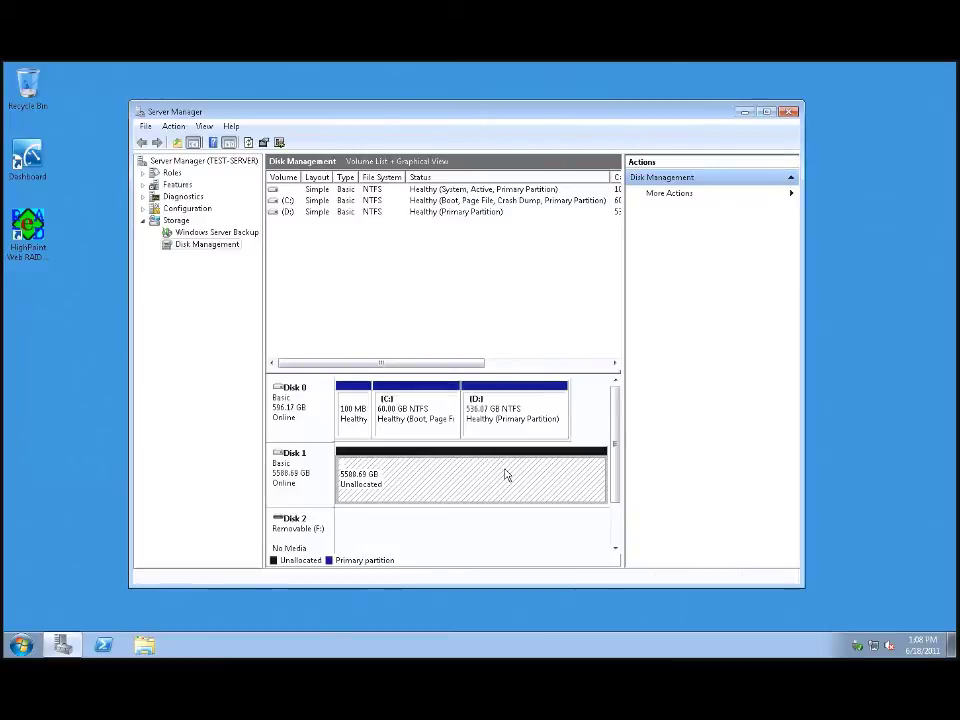
pyautogui.rightClick(455, 477)
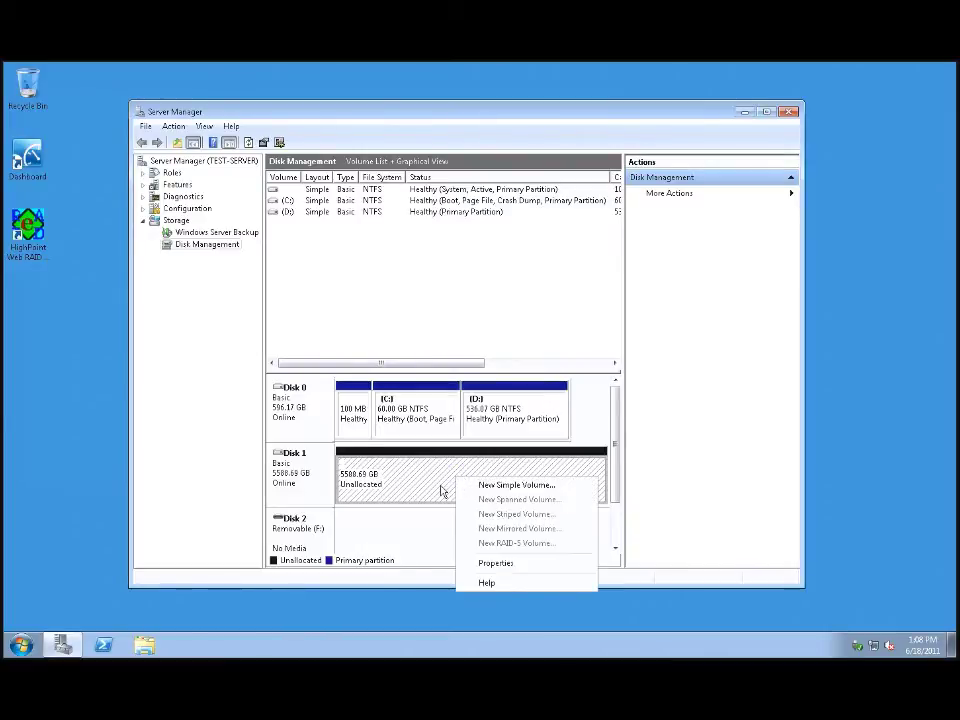
pyautogui.click(512, 486)
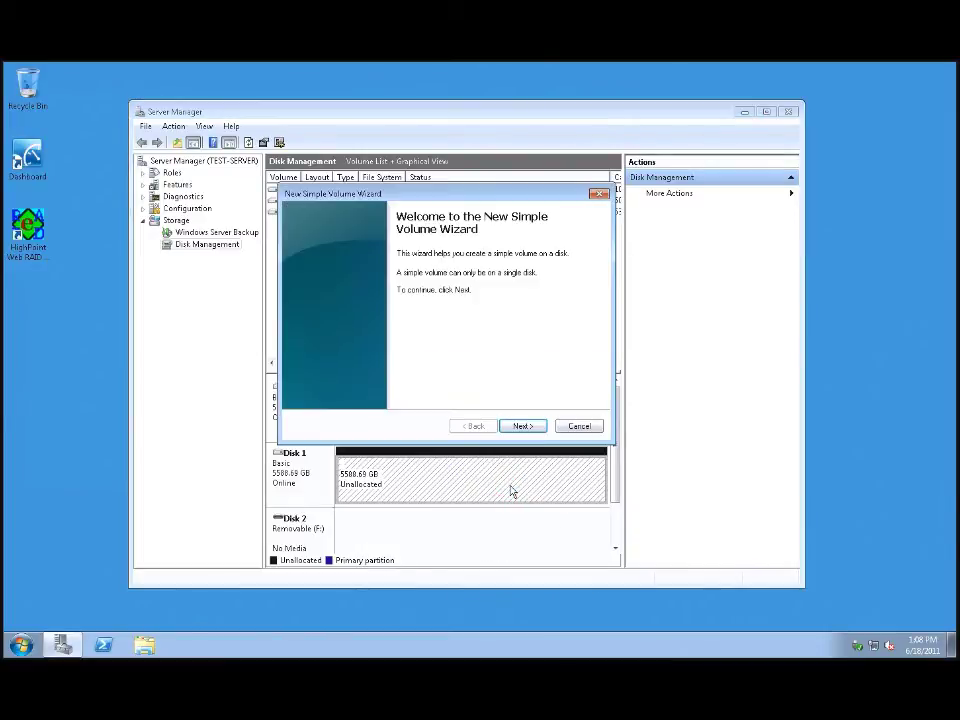
pyautogui.click(518, 426)
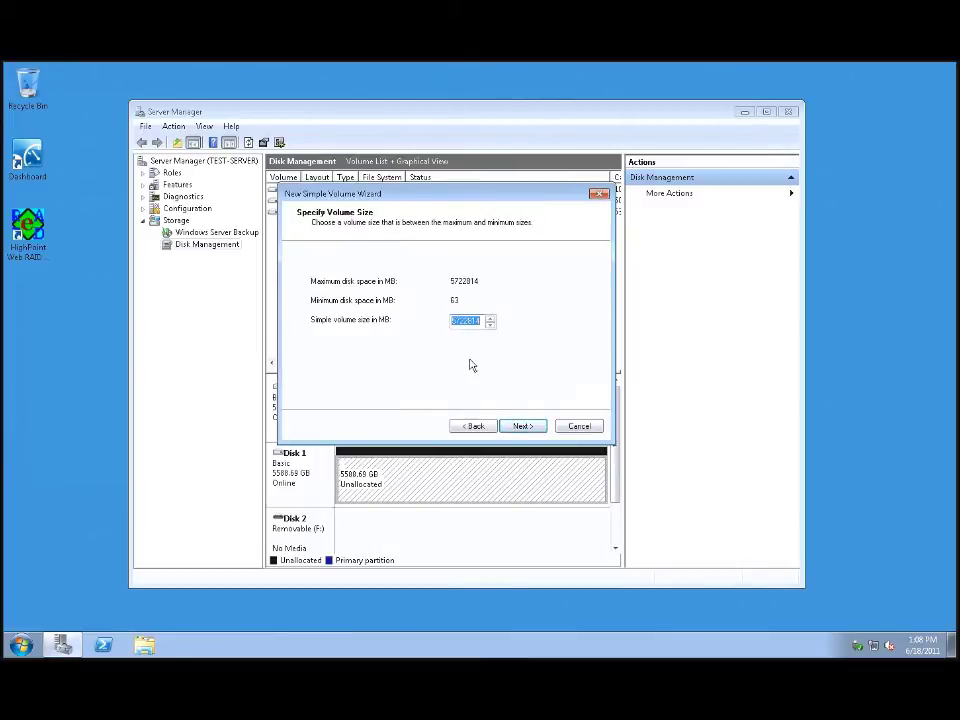
pyautogui.click(514, 429)
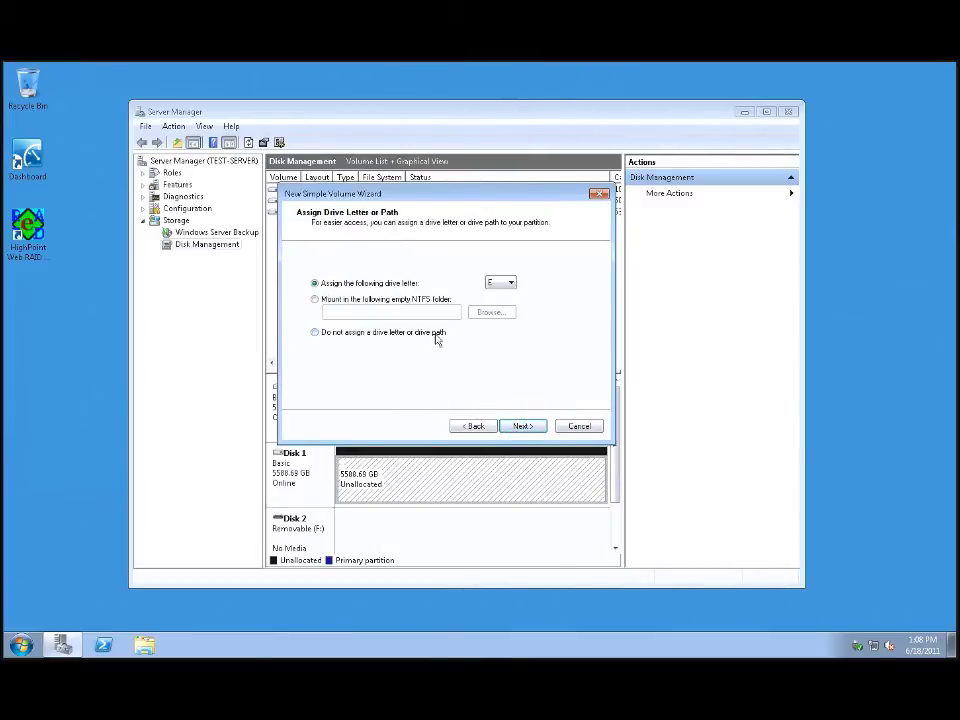
pyautogui.click(519, 427)
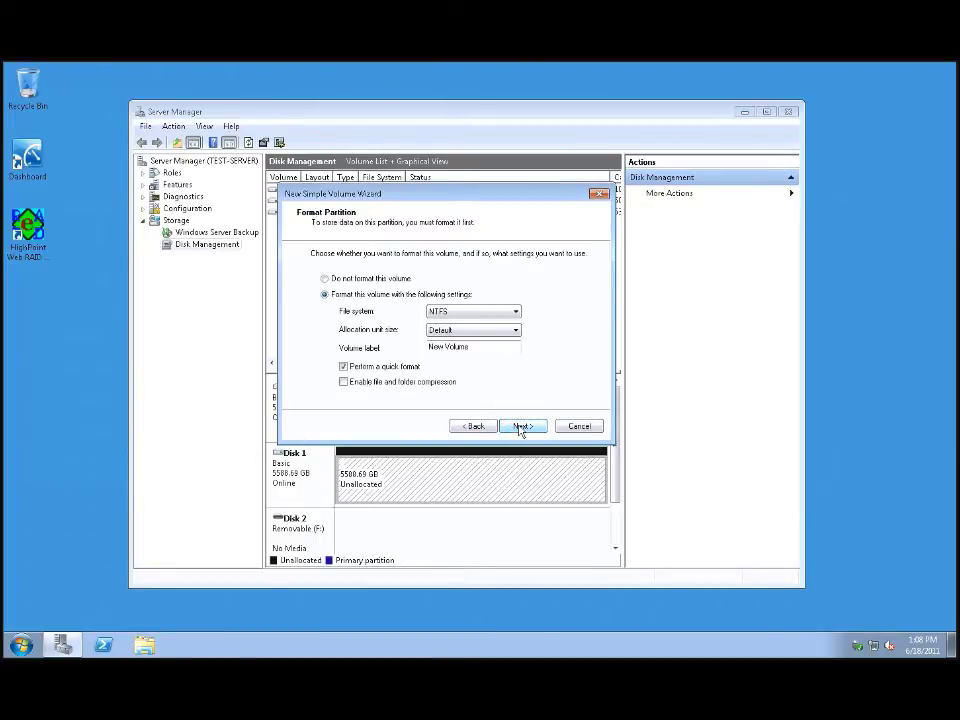
# Label the volume Test, create it with an NTFS quick format and default allocation unit size, and close Server Manager.
pyautogui.moveTo(482, 347); pyautogui.dragTo(376, 358)
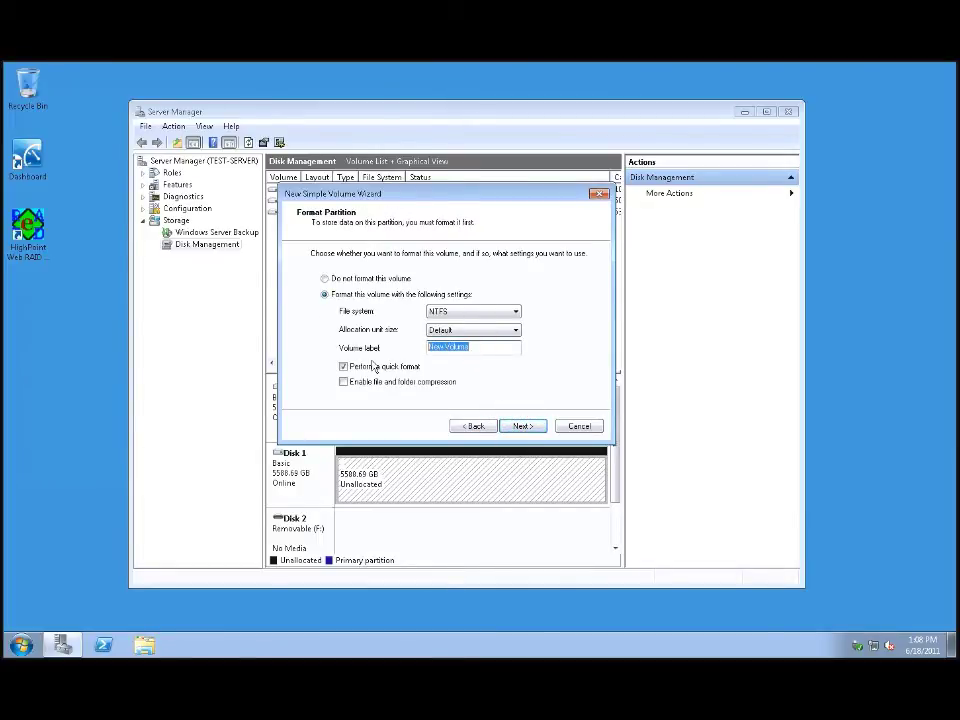
pyautogui.write('Test')
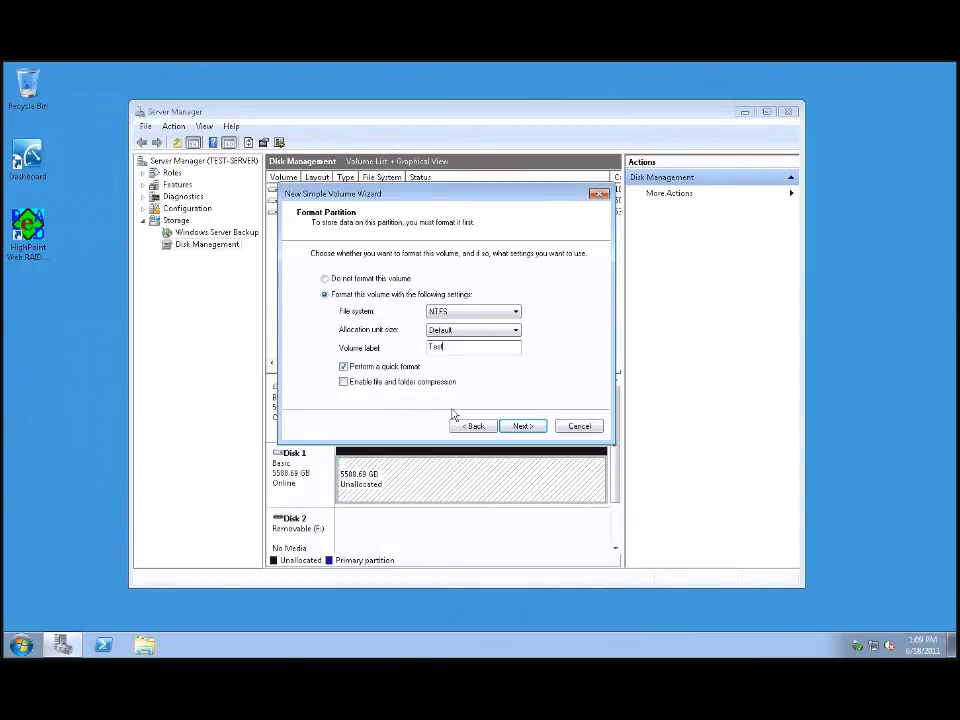
pyautogui.click(532, 428)
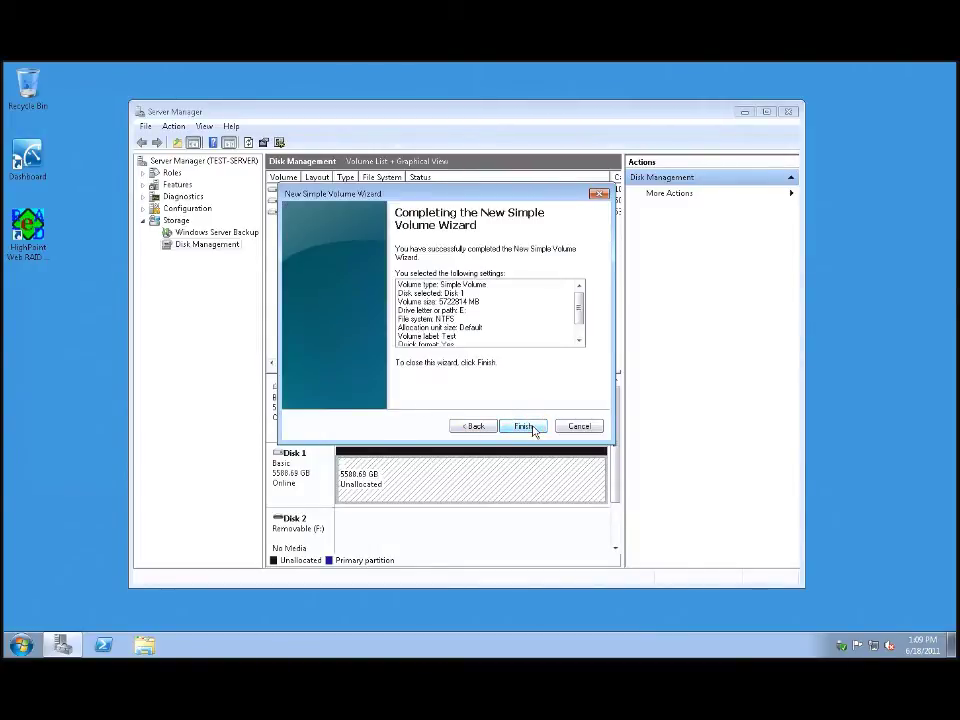
pyautogui.click(534, 428)
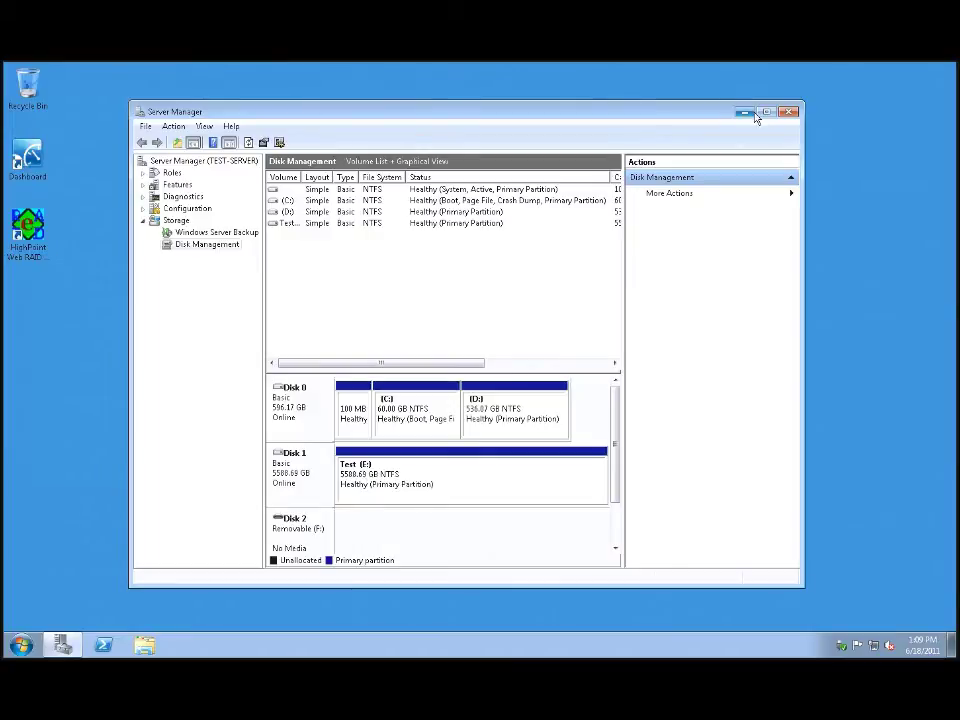
pyautogui.click(789, 112)
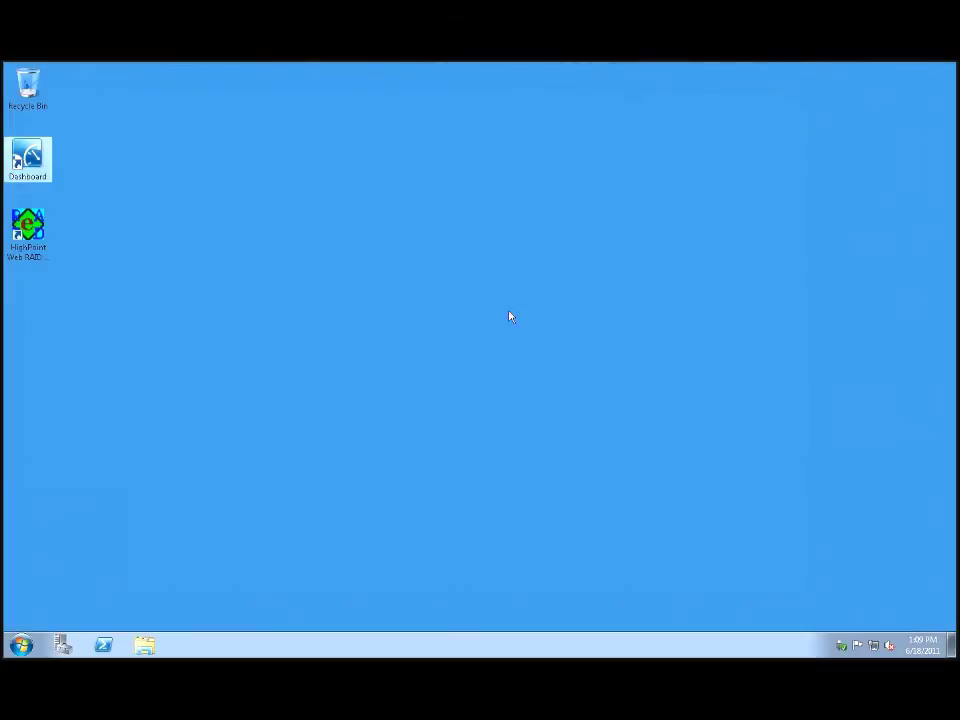
# Open the Windows Home Server 2011 Dashboard and examine the Test (E:) volume in the server's list of hard drives.
pyautogui.click(316, 190)
pyautogui.click(20, 165)
pyautogui.doubleClick(20, 165)
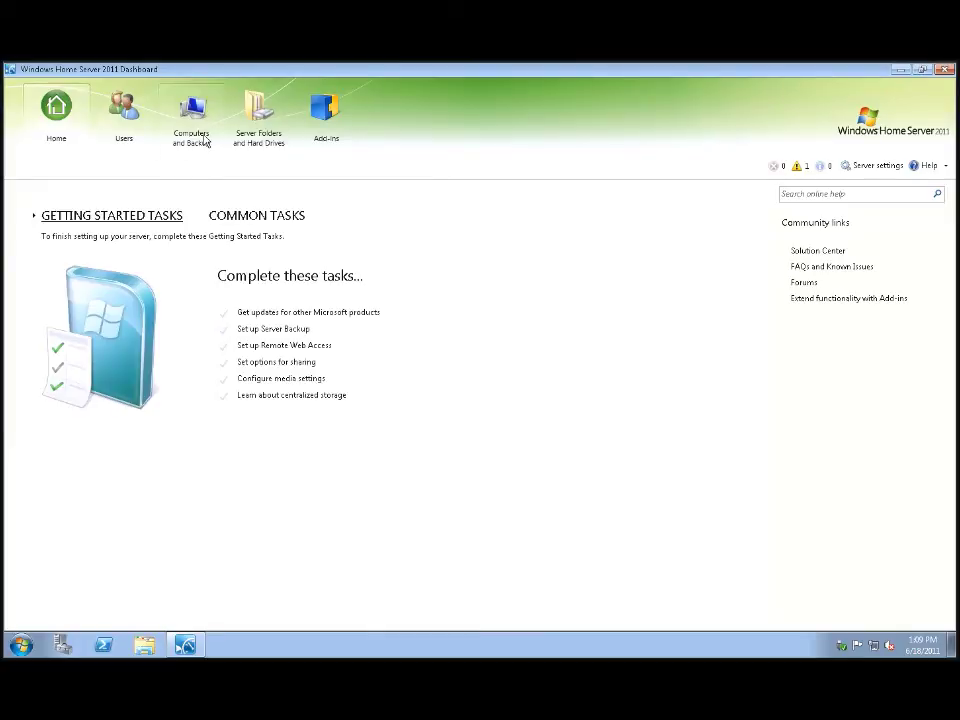
pyautogui.click(246, 136)
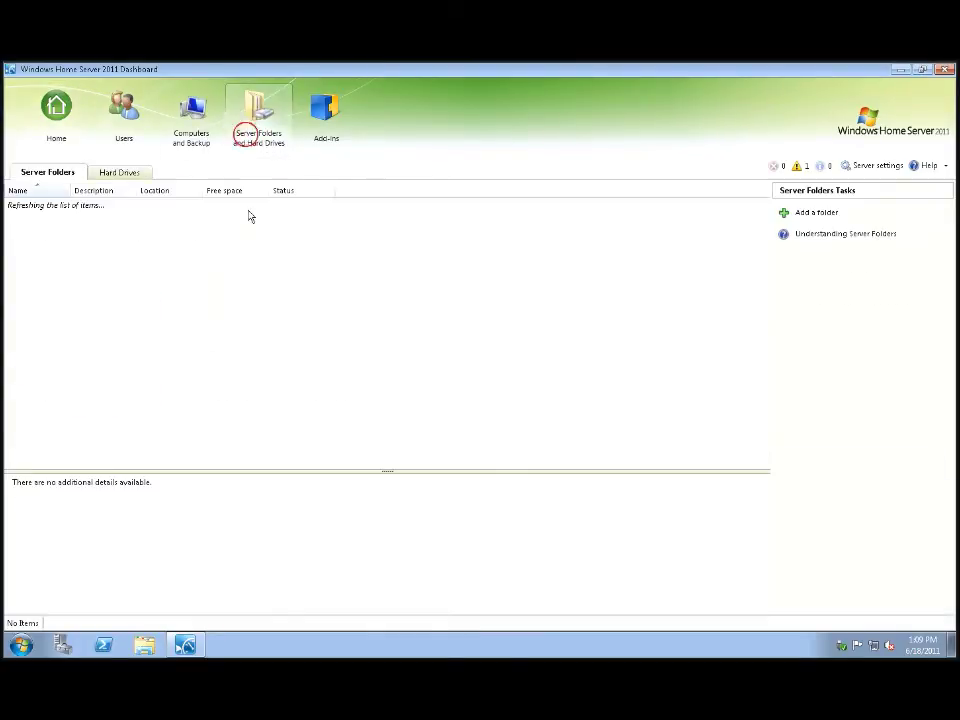
pyautogui.click(129, 174)
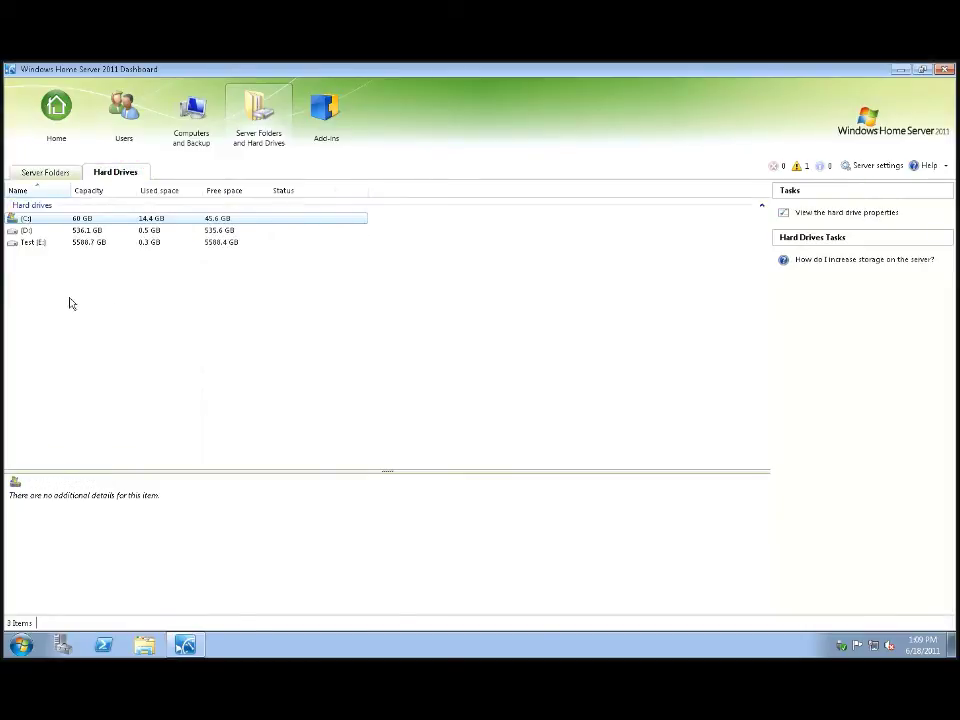
pyautogui.click(101, 243)
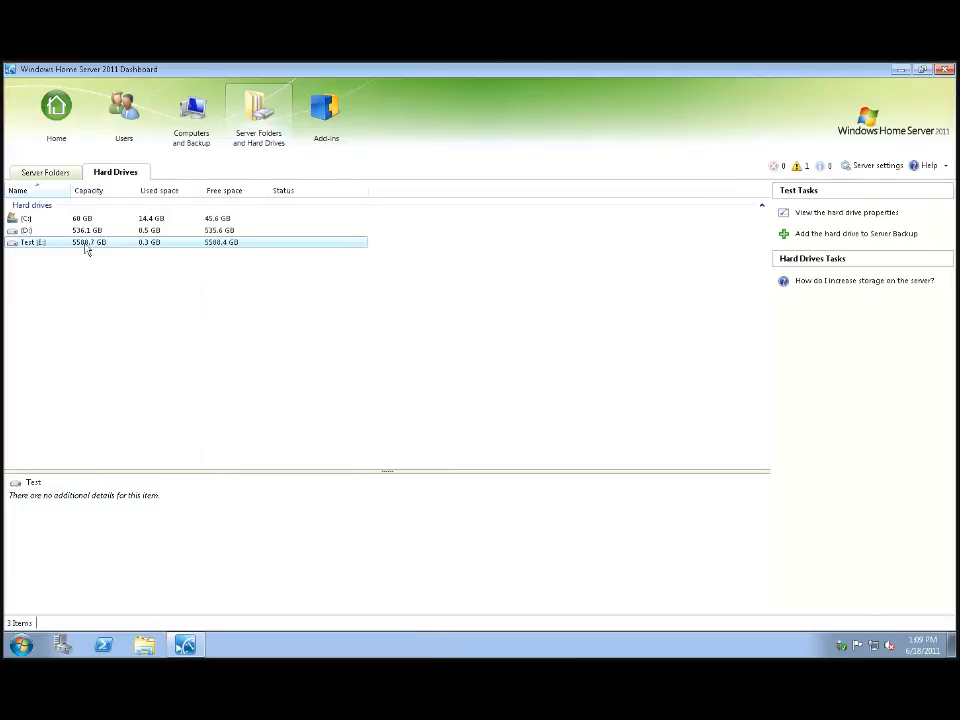
# Try to move the Pictures server folder to E:\ServerFolders\Pictures, cancelling the wizard before the move starts.
pyautogui.click(59, 175)
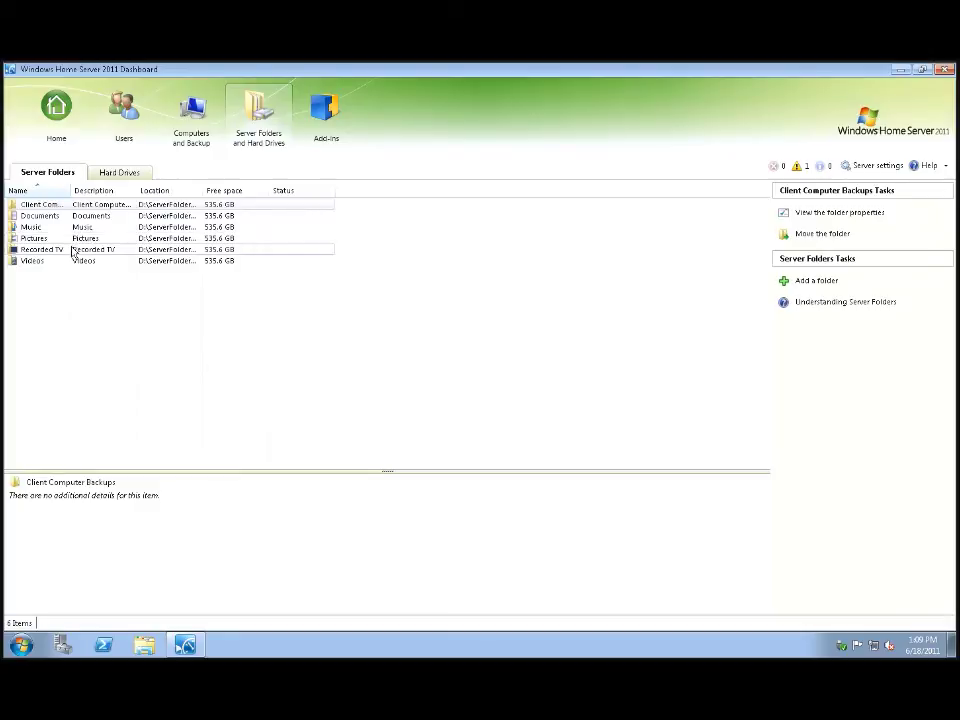
pyautogui.click(76, 240)
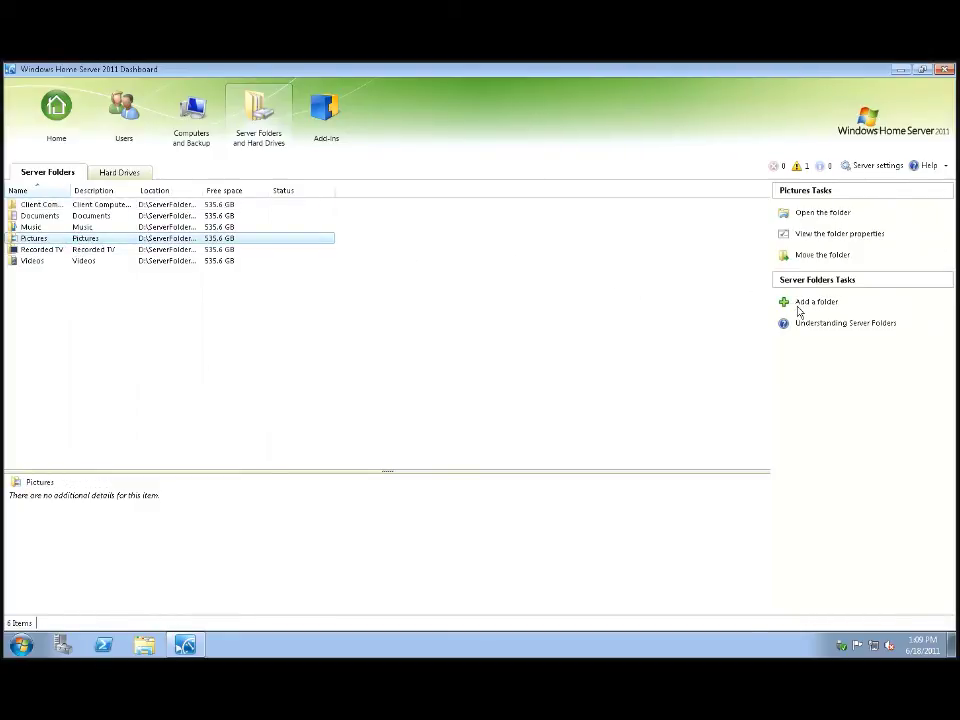
pyautogui.click(808, 256)
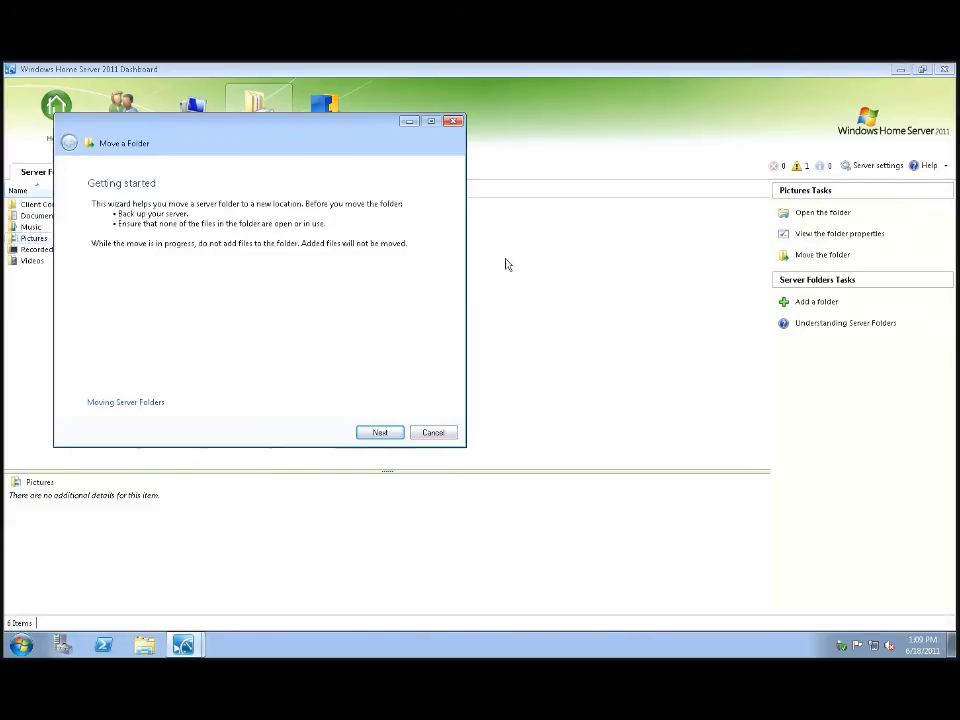
pyautogui.click(380, 432)
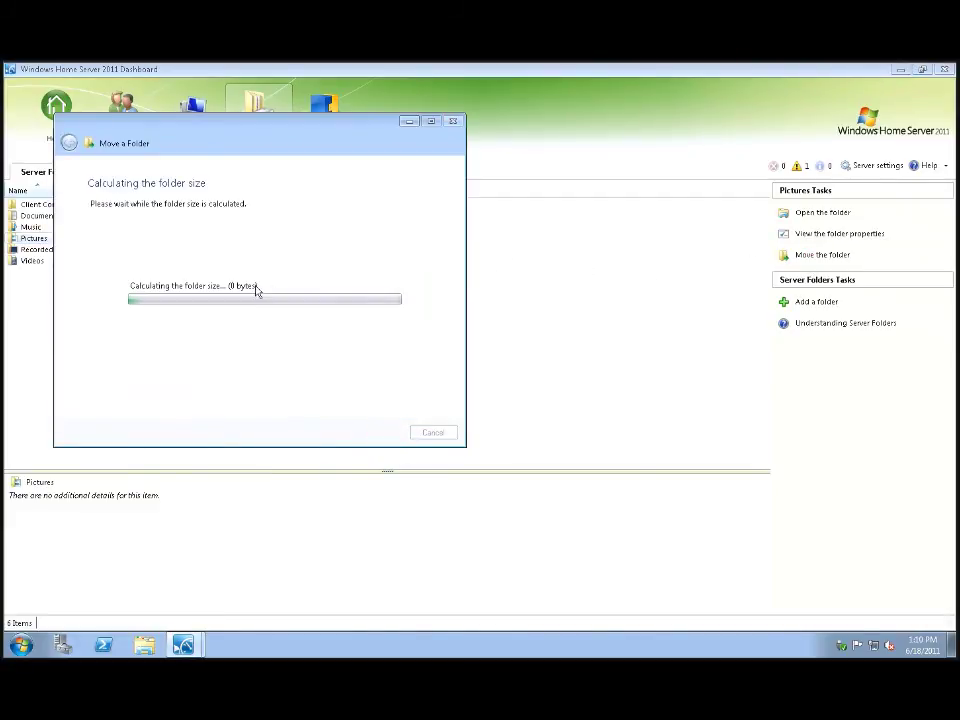
pyautogui.click(120, 342)
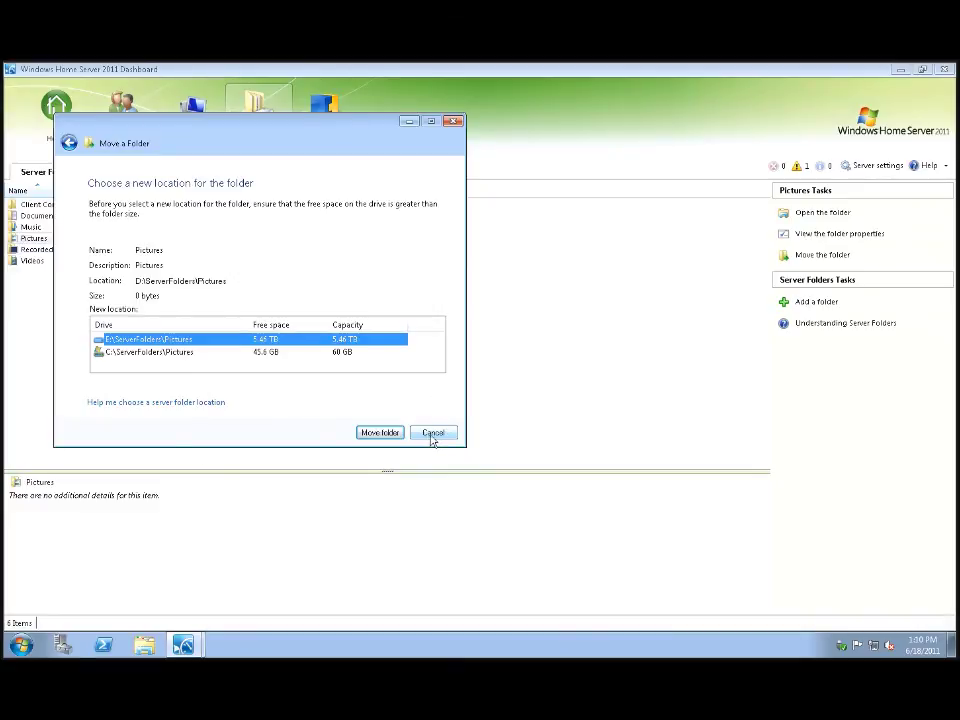
pyautogui.click(432, 437)
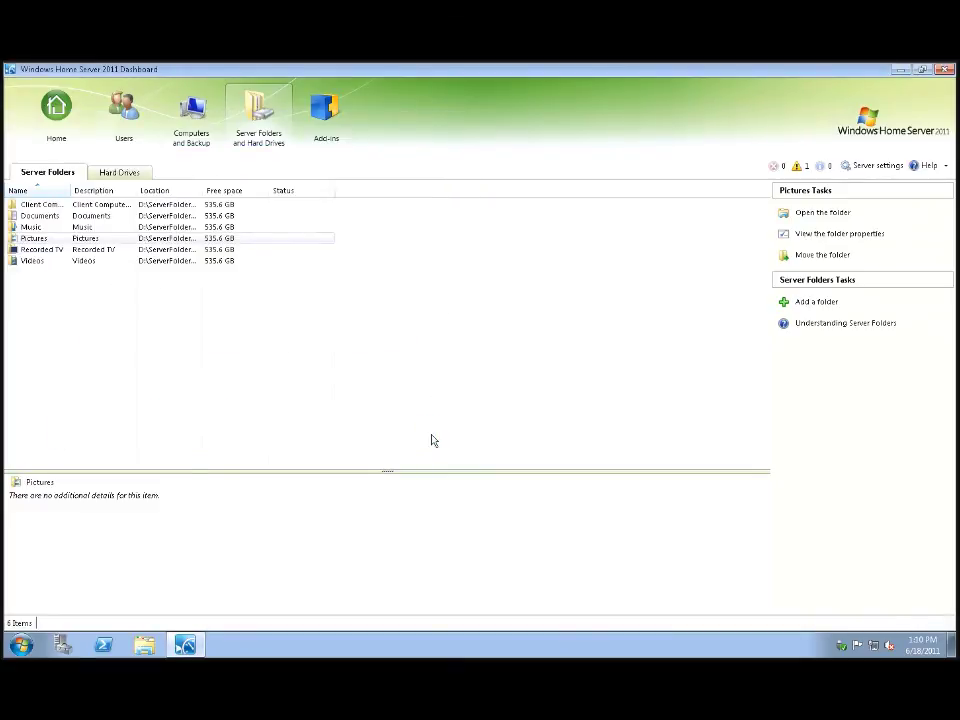